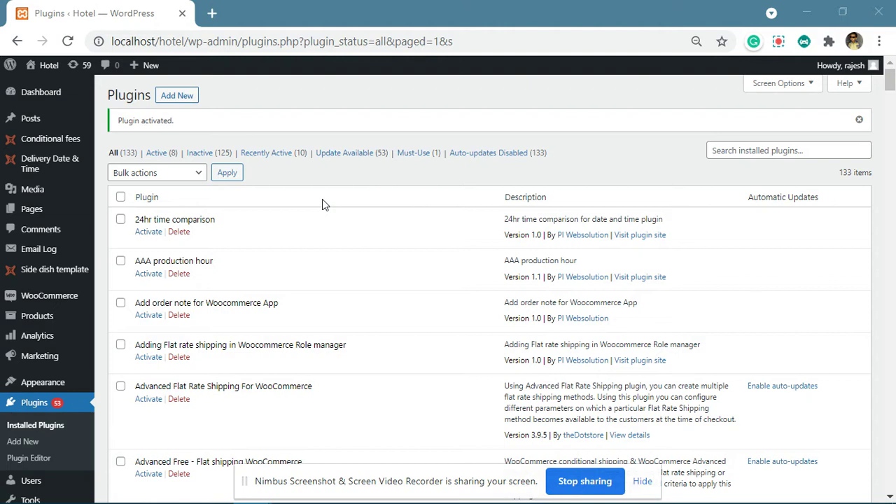
Go to the Conditional fees plugin page and start a new fee rule
left_click(62, 141)
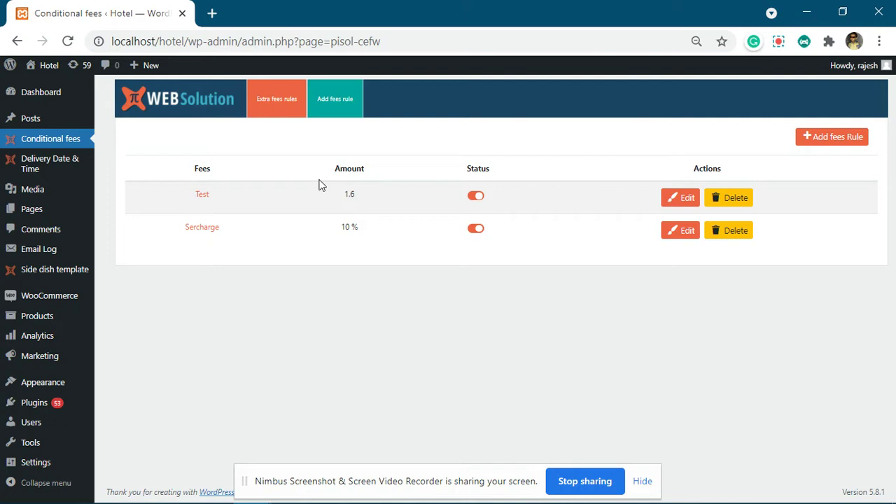
left_click(336, 100)
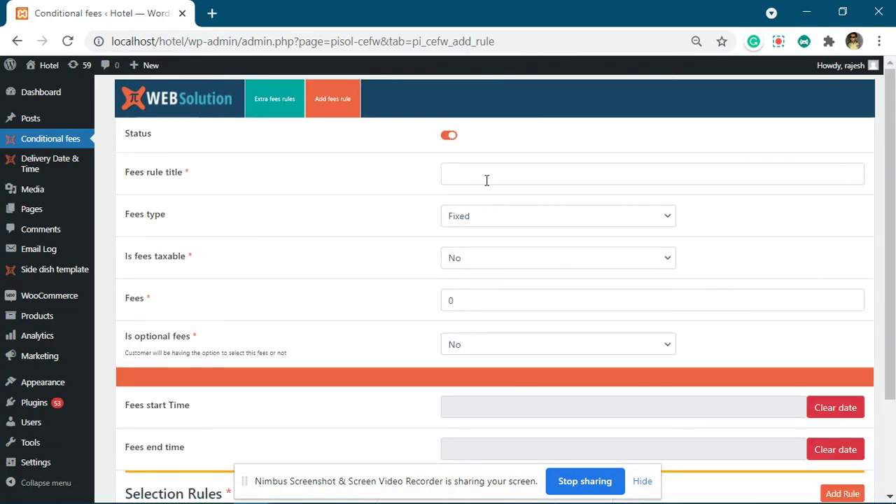
Title the new fee rule 'service charge', replacing the mistyped text
left_click(486, 180)
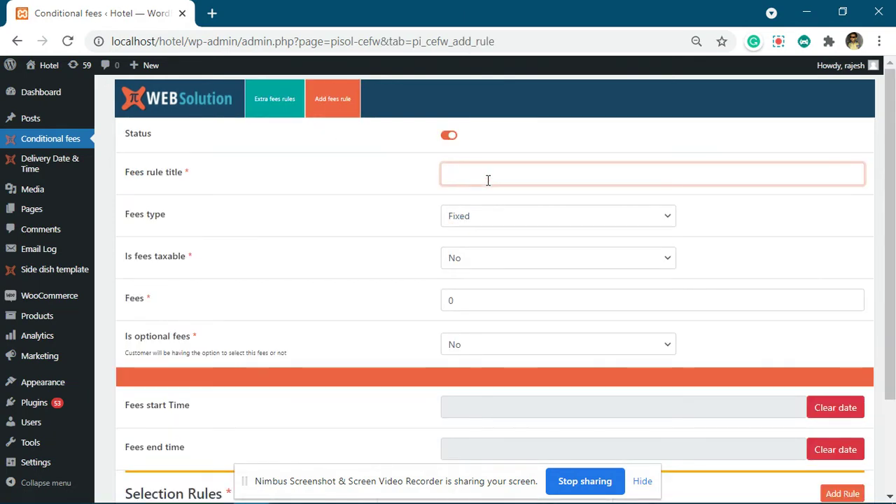
type("Sess")
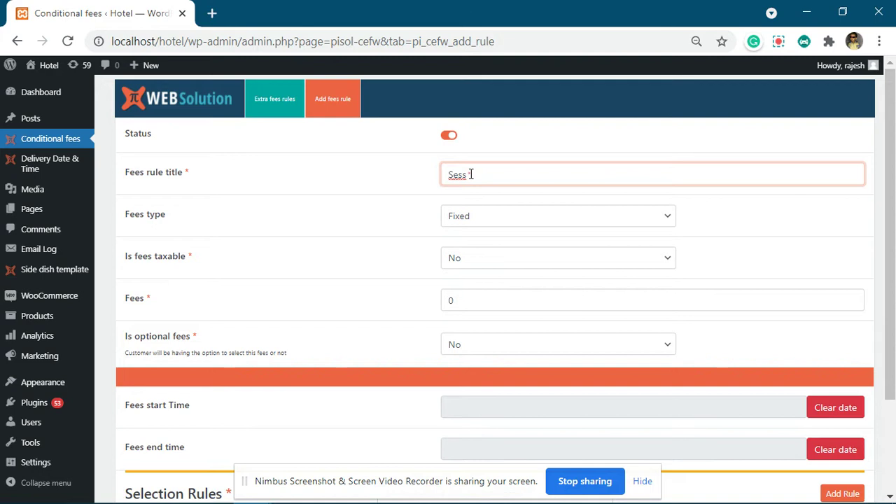
left_click_drag(472, 175, 434, 176)
type("service")
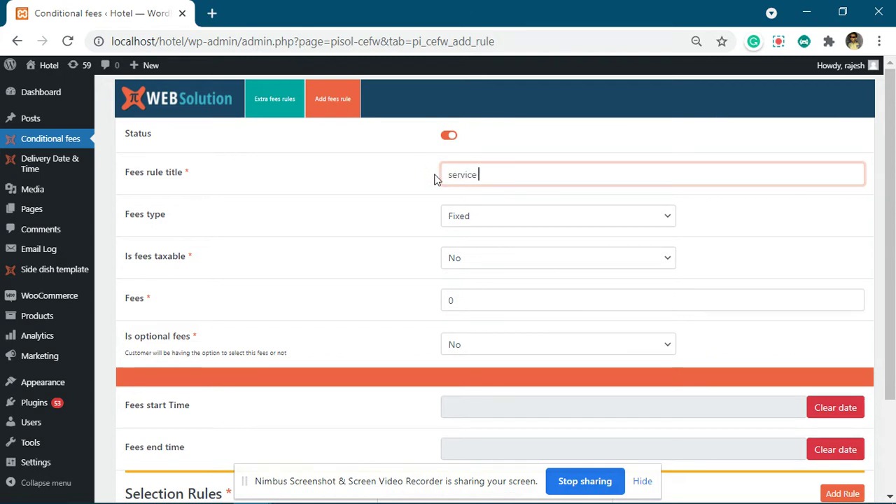
type(" charge")
Set the fee amount to 5, keep it non-optional, and add a condition row
left_click(469, 264)
left_click_drag(470, 302, 405, 310)
type("5")
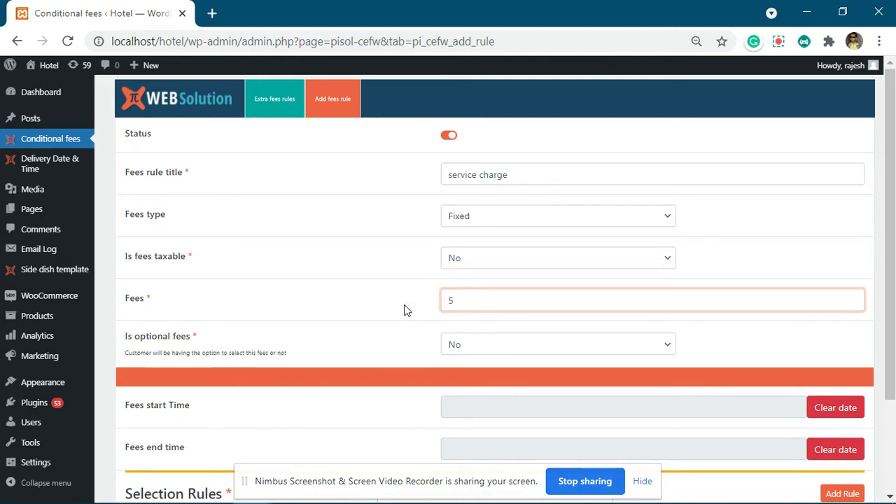
left_click(402, 306)
scroll(286, 315, "down", 1)
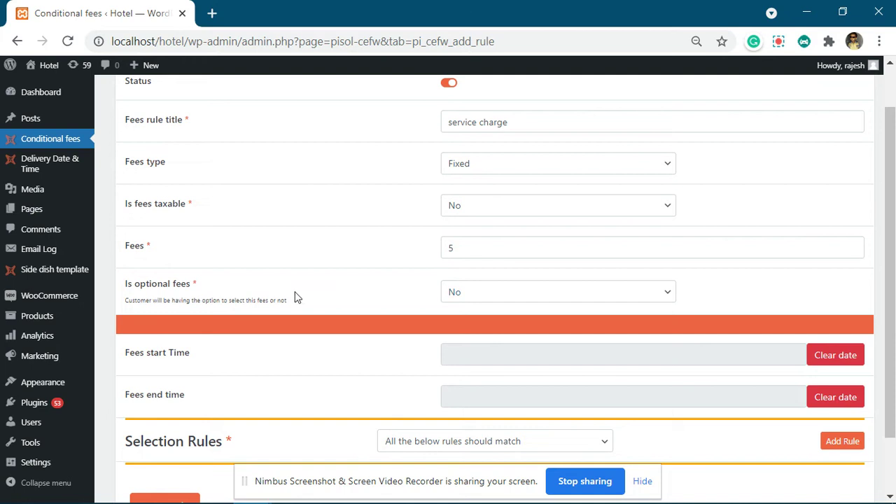
left_click(462, 300)
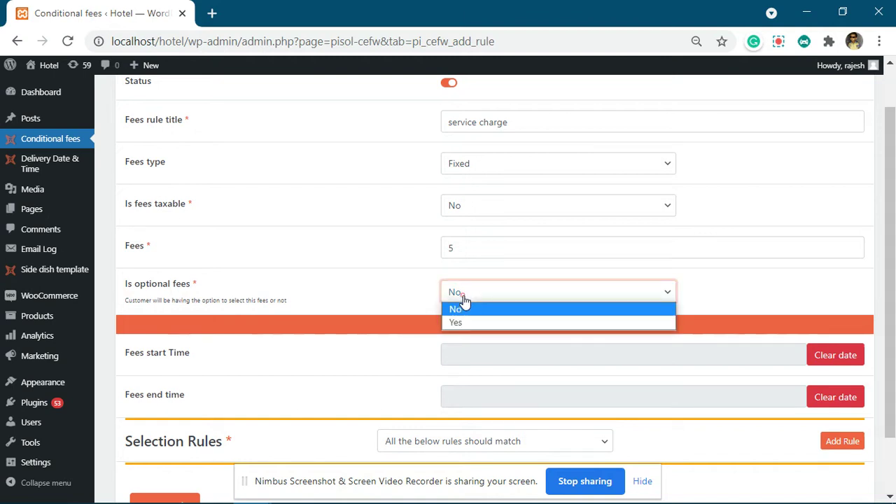
left_click(422, 300)
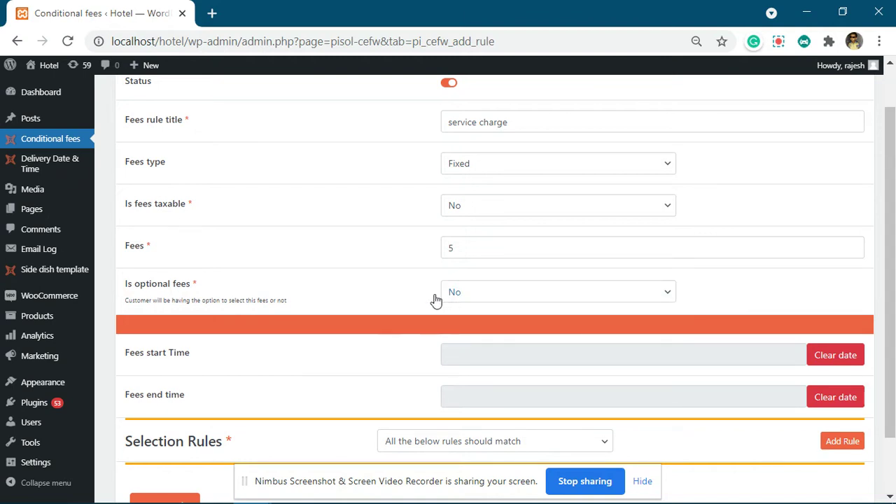
scroll(455, 297, "down", 1)
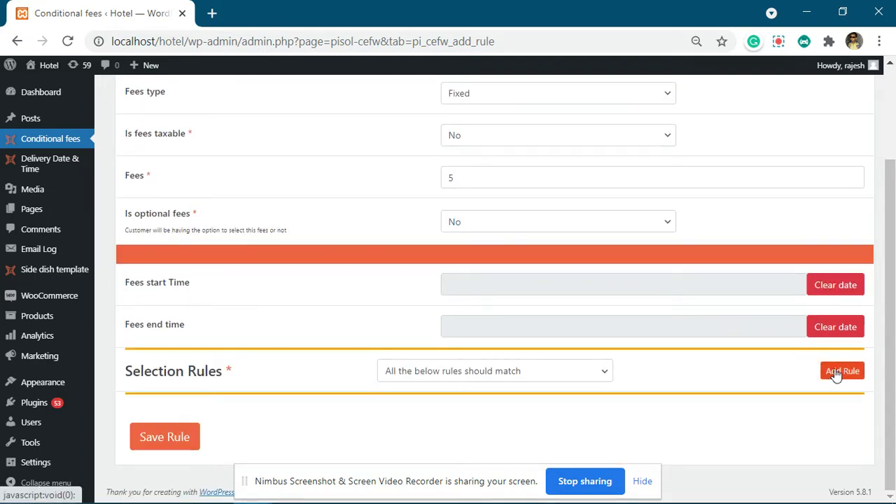
left_click(843, 372)
Choose Cart Subtotal (Before discount) as the condition type
scroll(386, 317, "down", 1)
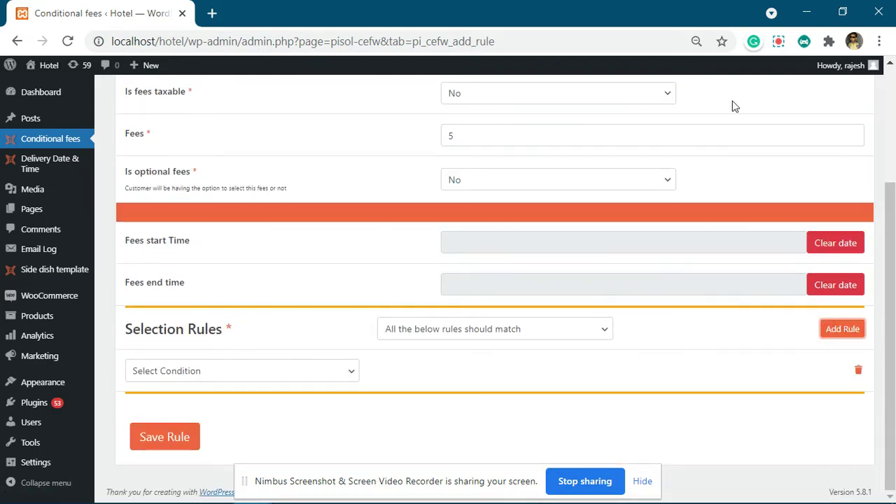
left_click(779, 41)
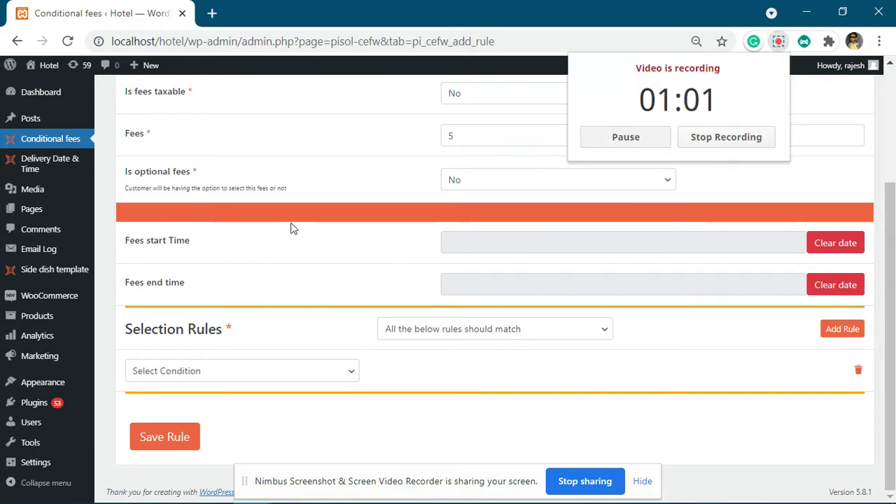
left_click(377, 267)
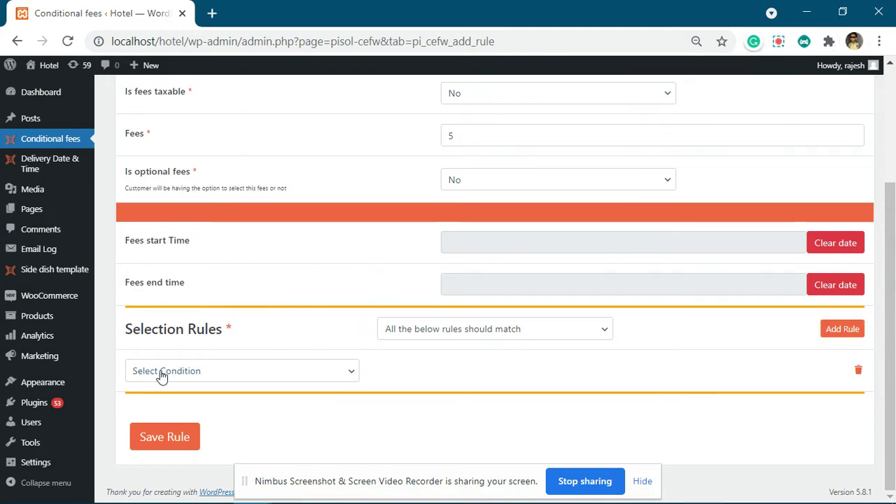
left_click(282, 369)
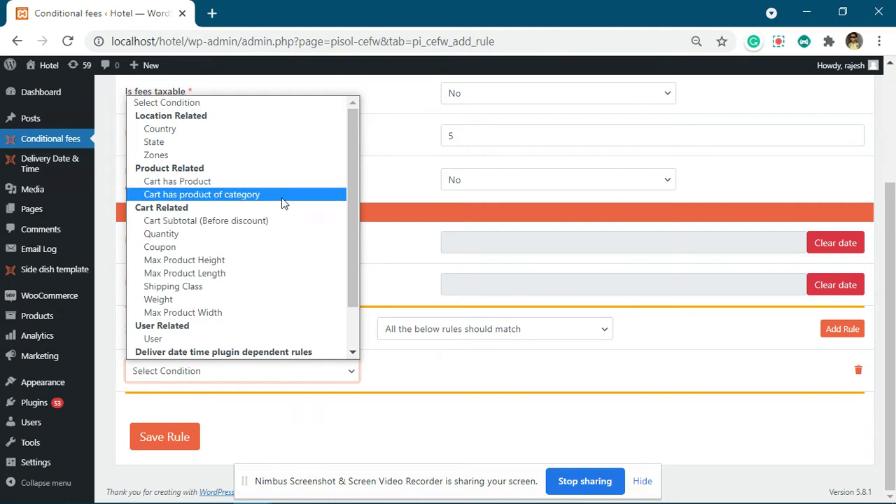
left_click(203, 223)
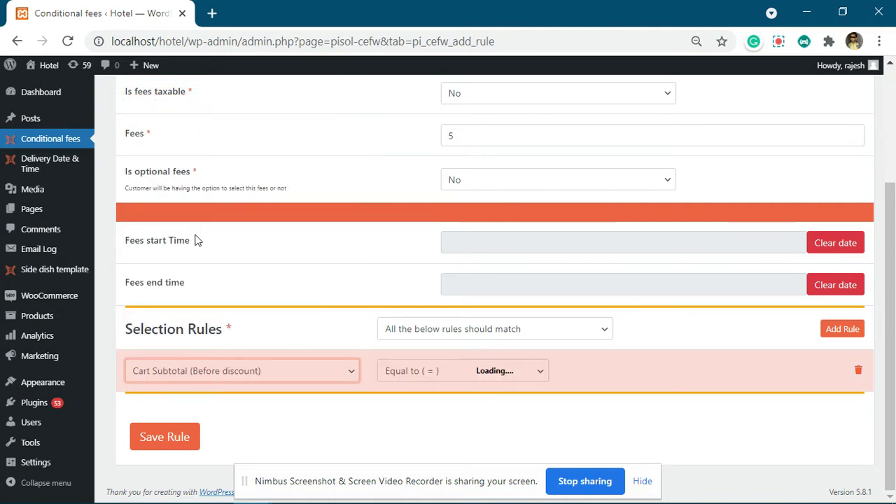
Require the subtotal to be greater than 1 and save the rule
left_click(531, 375)
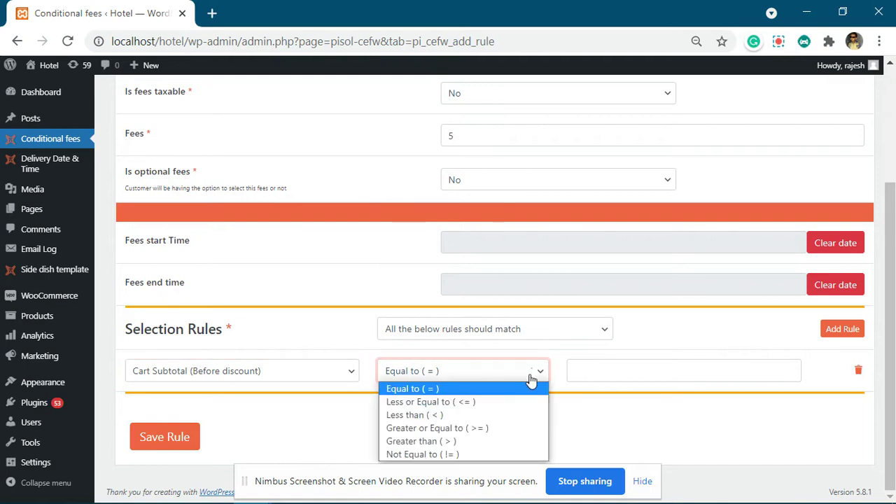
left_click(465, 439)
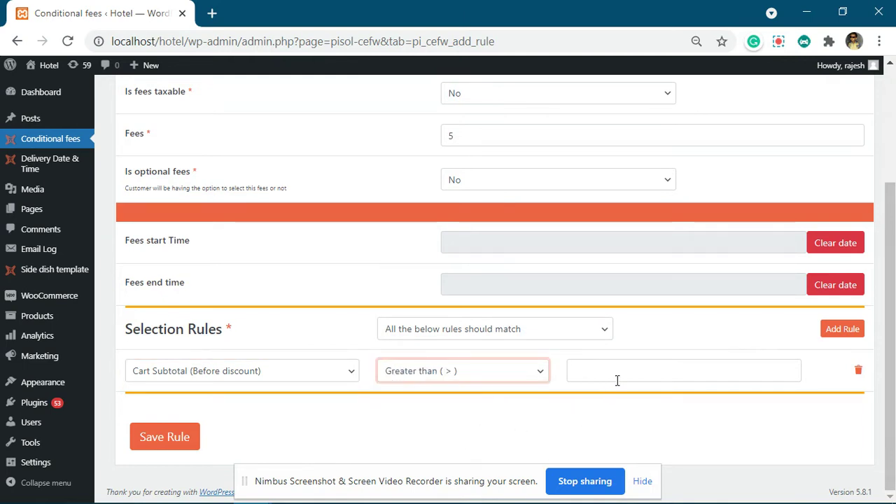
left_click(617, 378)
type("1")
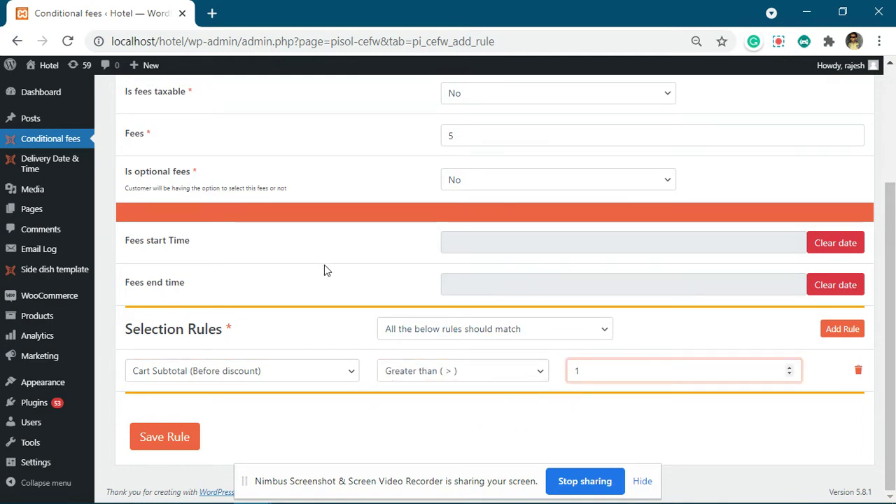
left_click(324, 270)
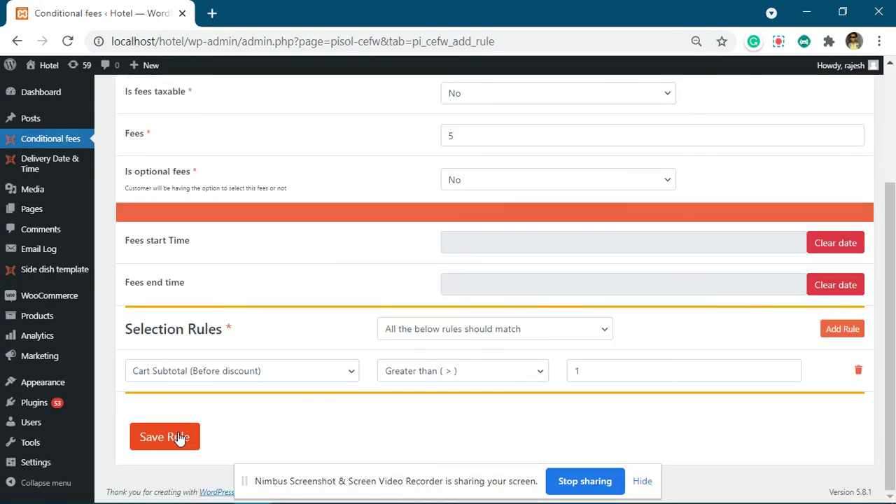
left_click(180, 437)
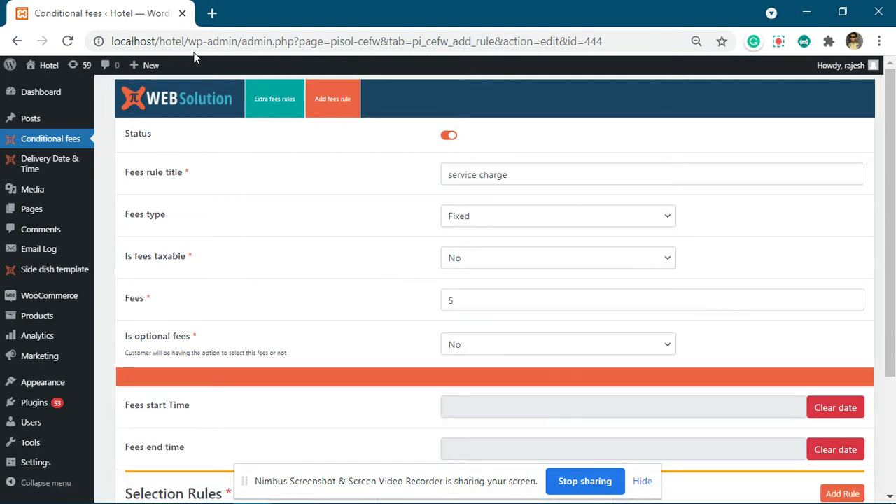
Copy the site's base address and open a new incognito window
mouse_move(45, 65)
right_click(45, 101)
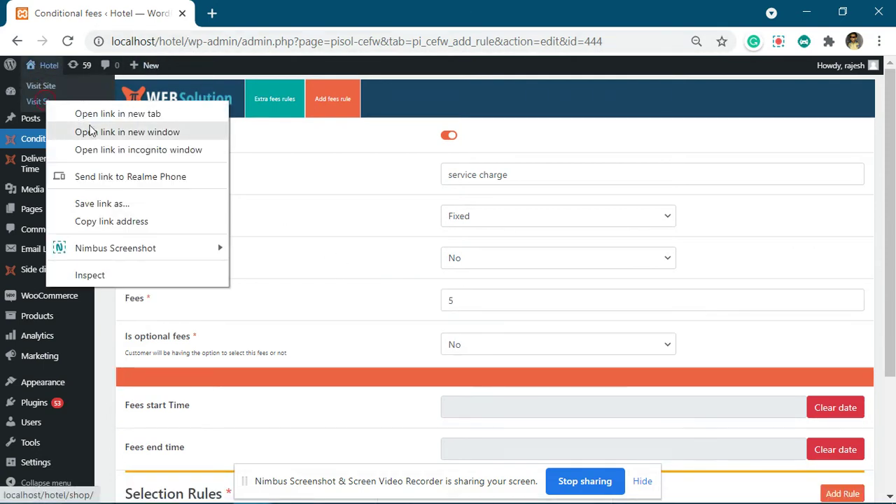
left_click(320, 237)
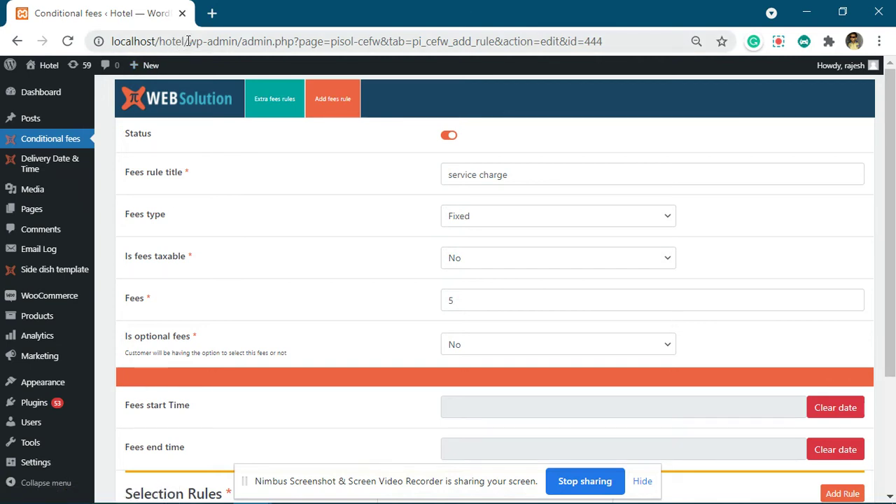
left_click_drag(187, 41, 112, 41)
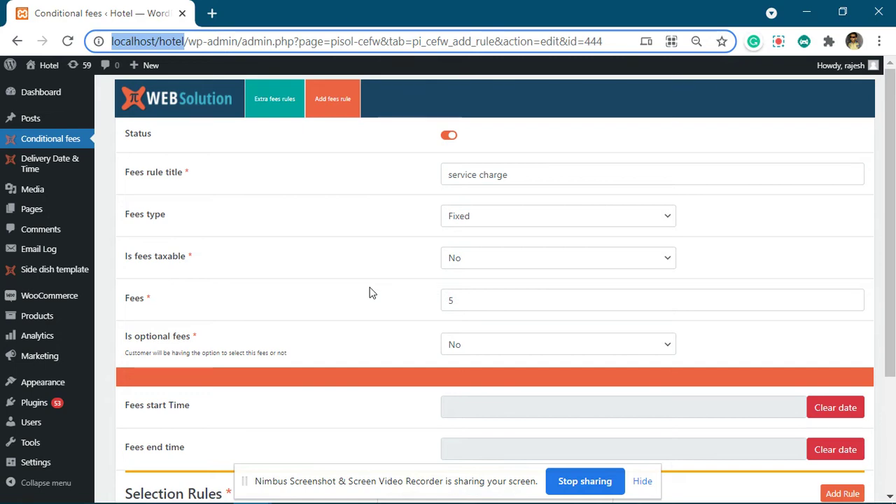
key("ctrl+shift+n")
Load the shop page at the site address plus /sho and add a Beanie to the cart
type("http://localhost/hotel")
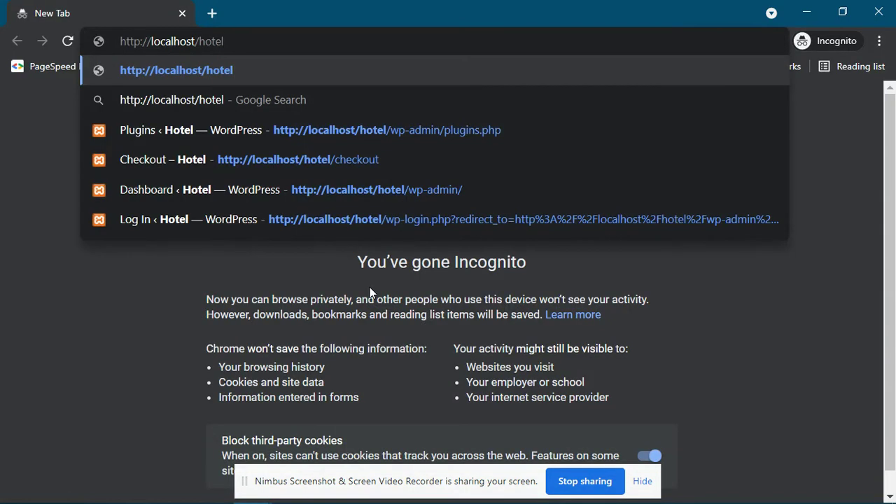
type("/sho")
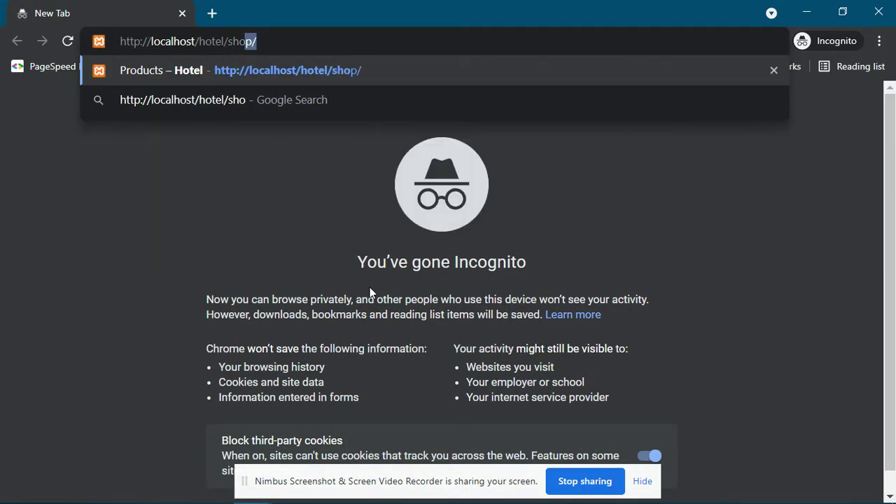
key("Return")
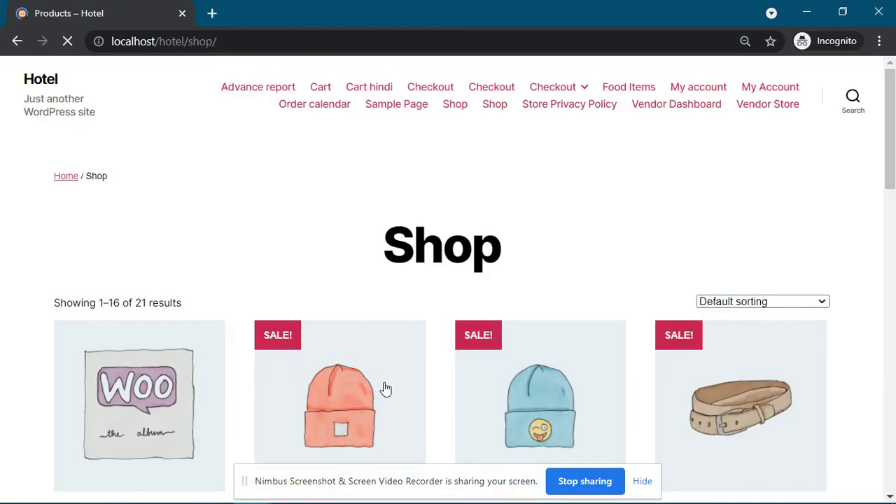
scroll(405, 365, "down", 4)
left_click(321, 315)
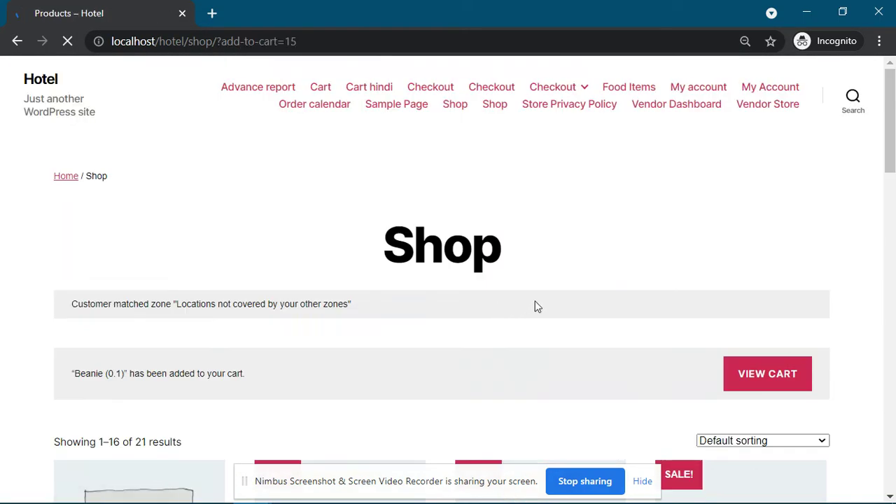
Confirm checkout shows the $5.00 service charge with a $7.02 total
left_click(489, 86)
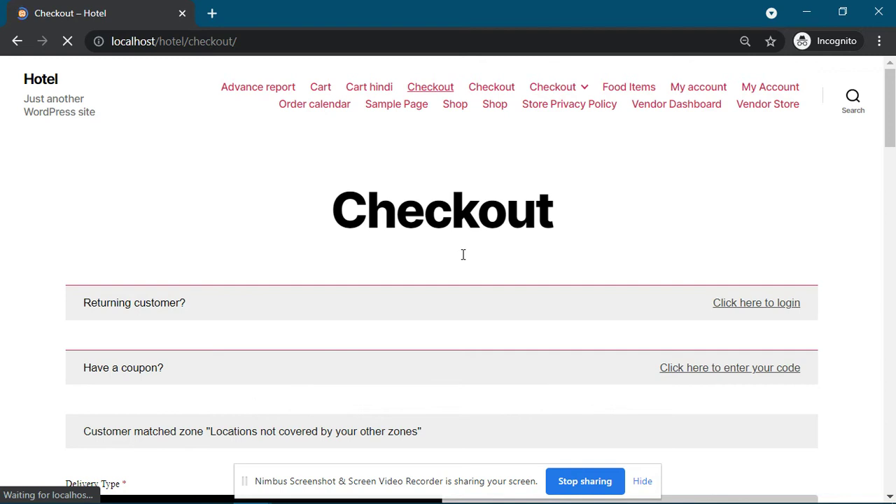
scroll(463, 254, "down", 4)
scroll(490, 263, "down", 4)
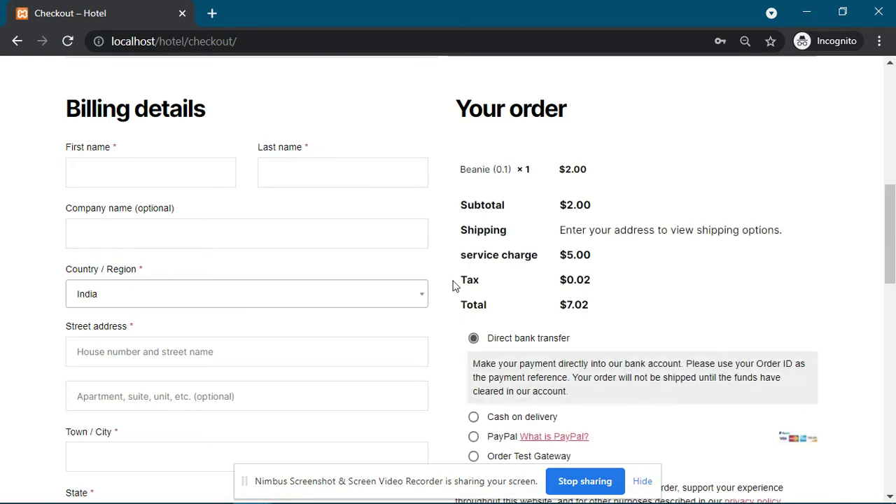
left_click_drag(462, 255, 592, 256)
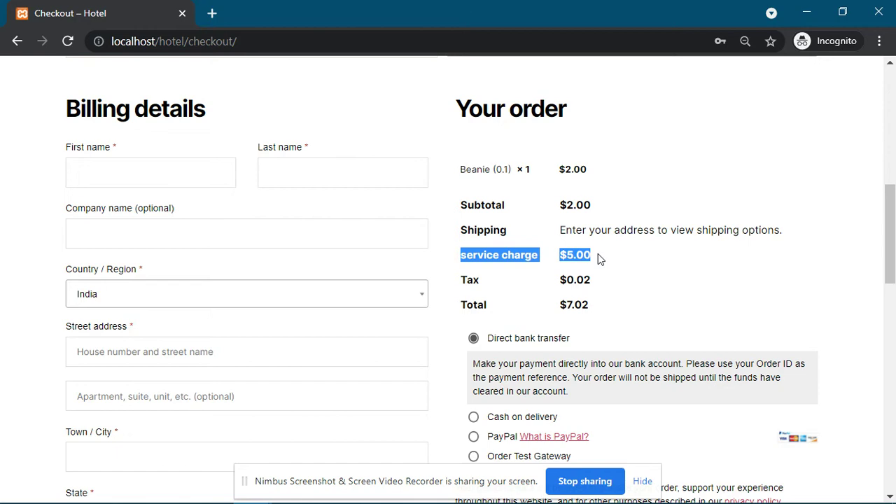
key("alt+Tab")
Set Is optional fees to Yes, save the rule, and reload checkout
scroll(419, 253, "down", 1)
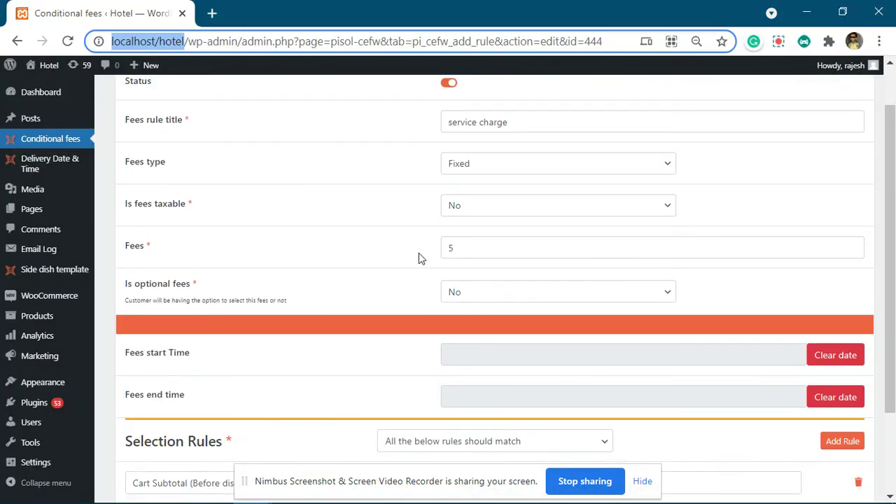
left_click(467, 297)
left_click(466, 321)
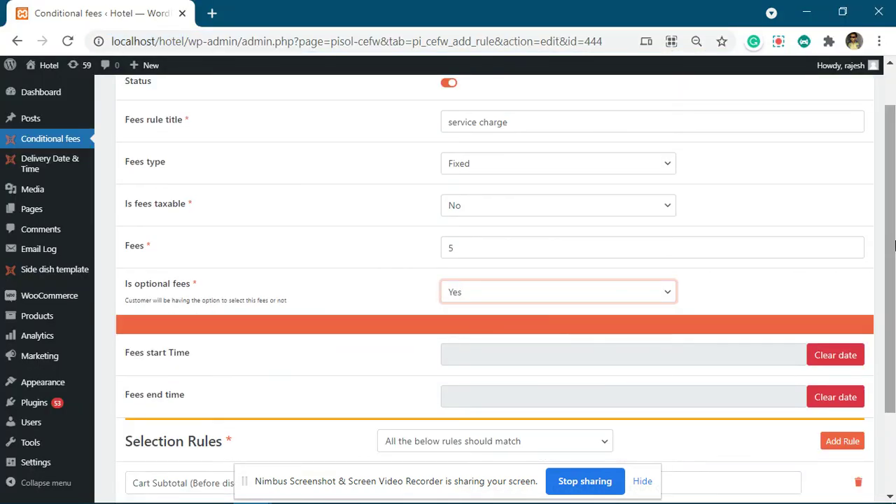
scroll(895, 238, "down", 2)
left_click(164, 436)
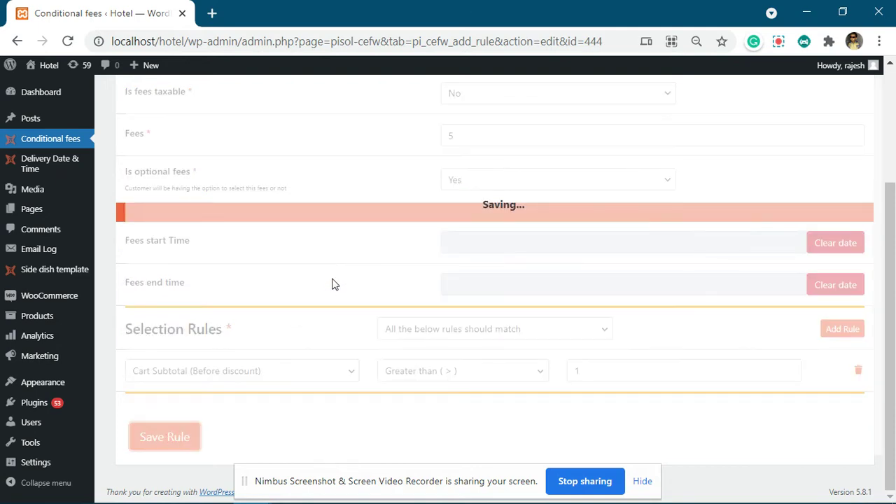
key("alt+Tab")
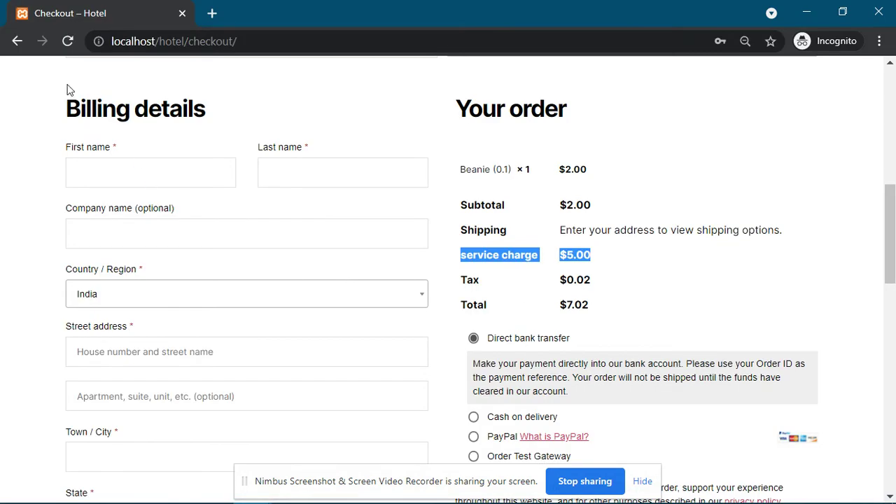
left_click(67, 41)
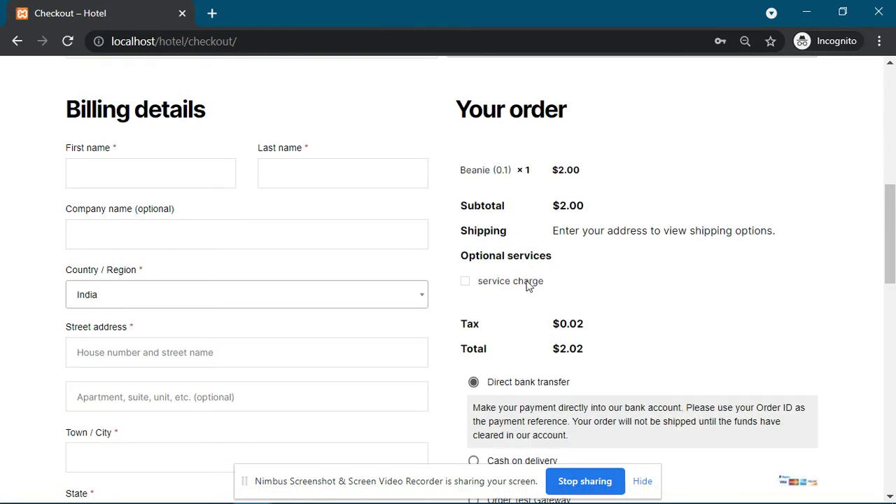
Tick the optional service charge to see the $7.02 total, then untick it
left_click(468, 287)
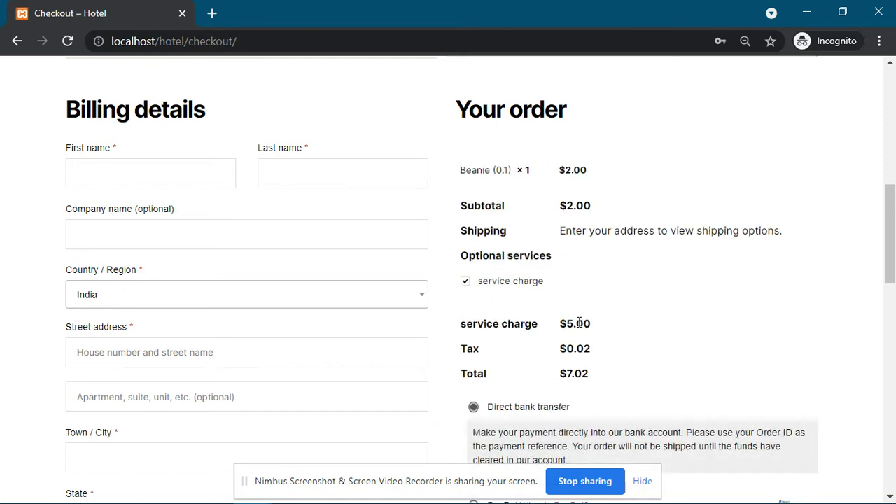
left_click(467, 281)
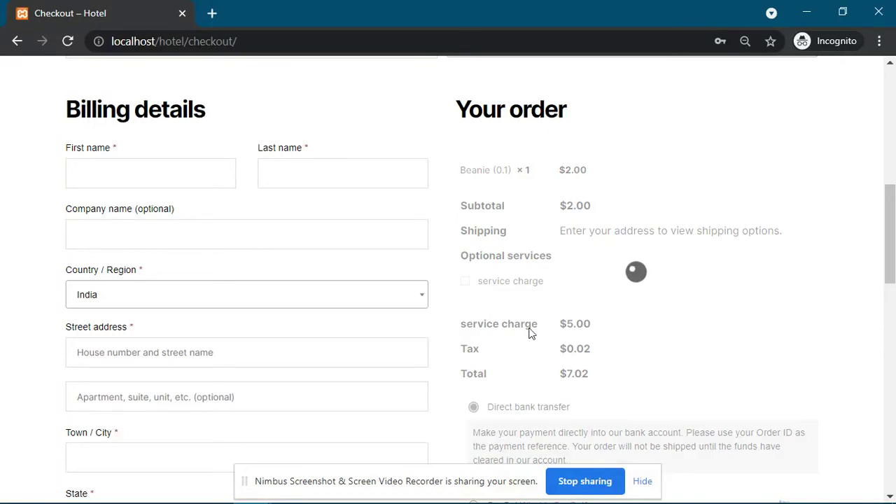
Add a second condition of type Cart has Product to the fee rule
key("alt+Tab")
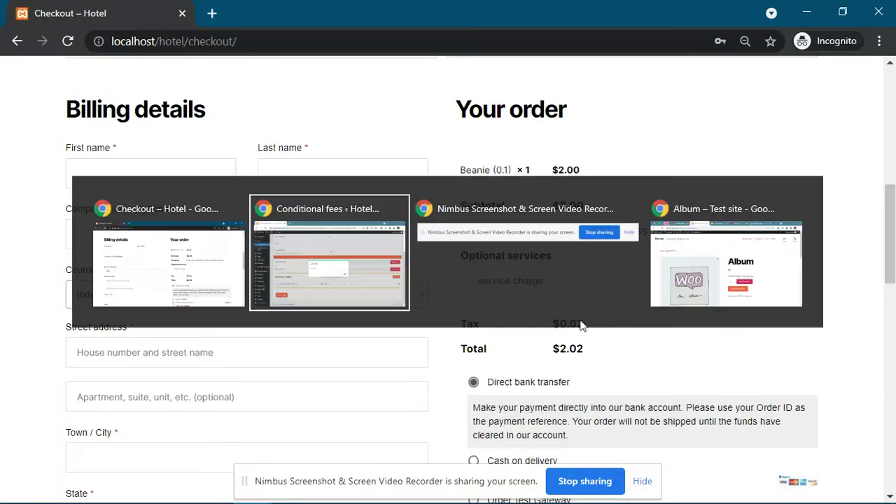
left_click(536, 311)
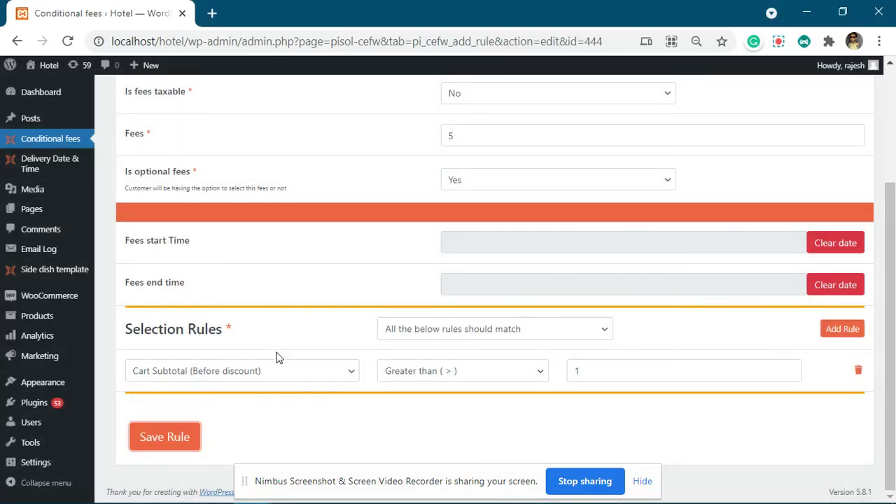
left_click(841, 329)
scroll(378, 308, "down", 1)
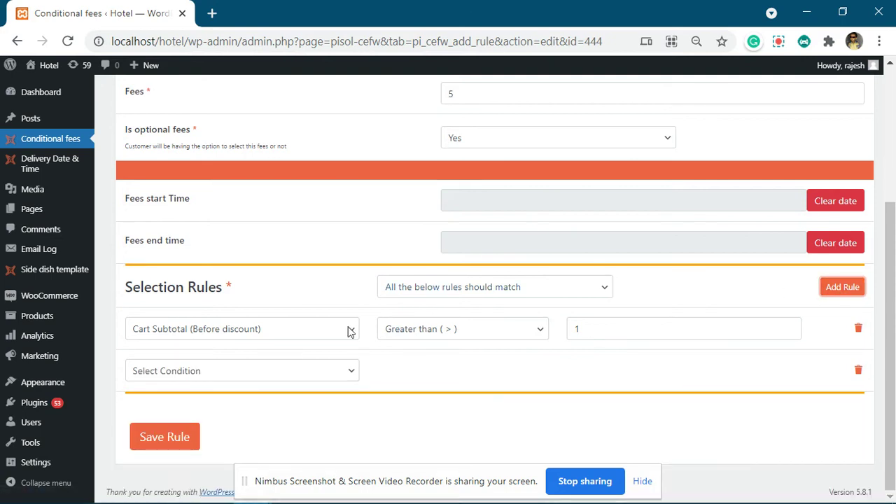
left_click(280, 374)
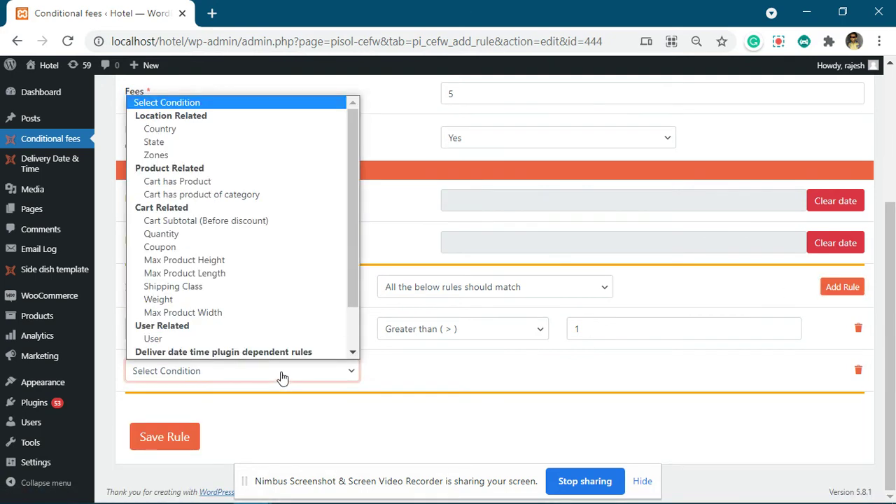
left_click(271, 186)
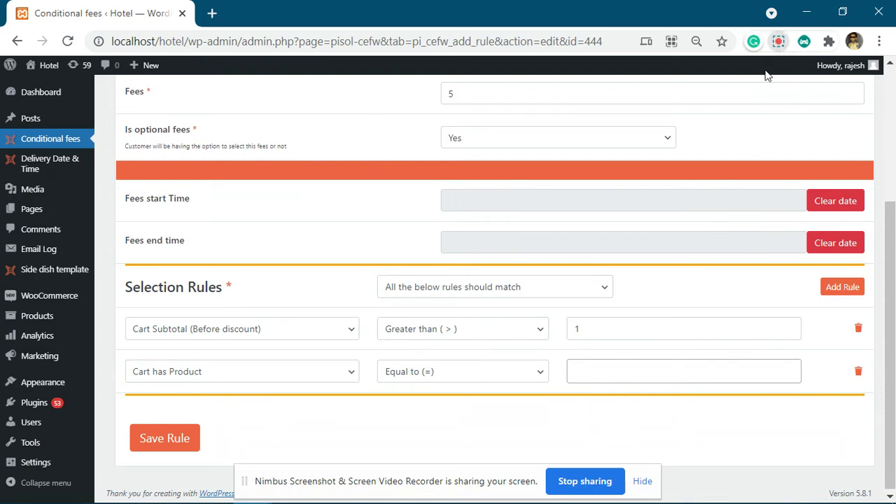
left_click(778, 41)
left_click(378, 217)
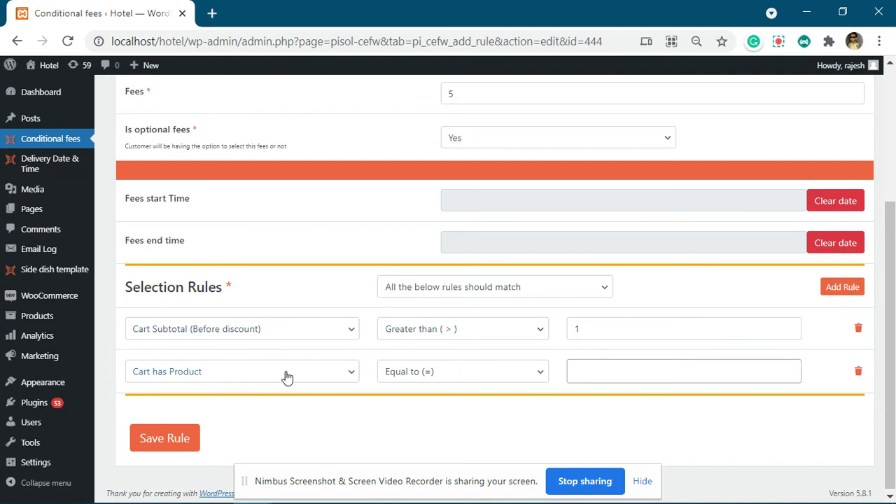
Search 't-sh', select T-Shirt as the required product, and save the rule
left_click(599, 371)
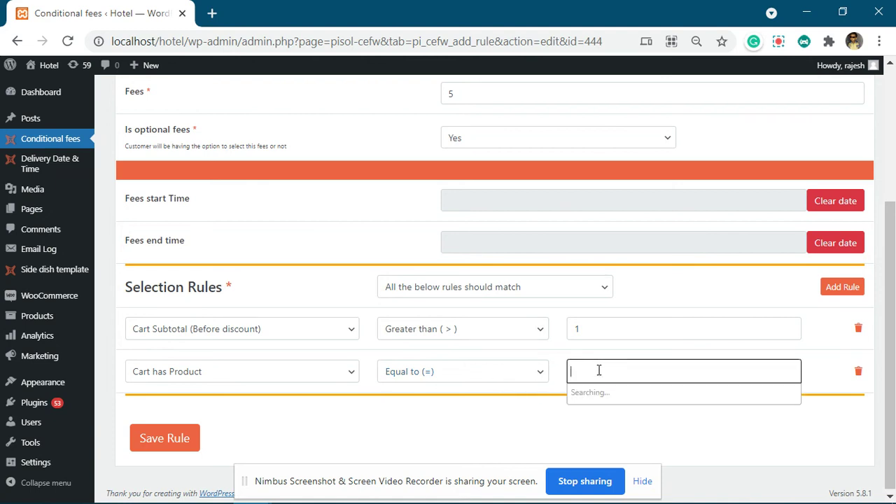
type("t-")
type("sh")
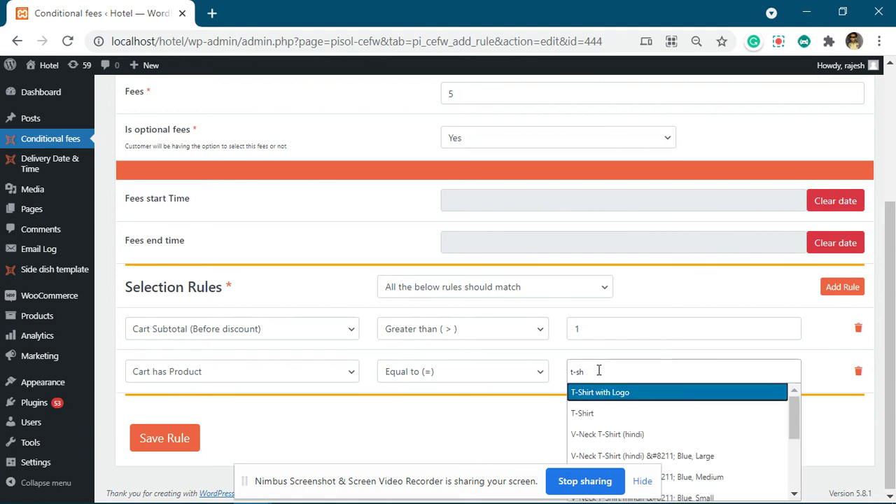
left_click(600, 415)
left_click(170, 442)
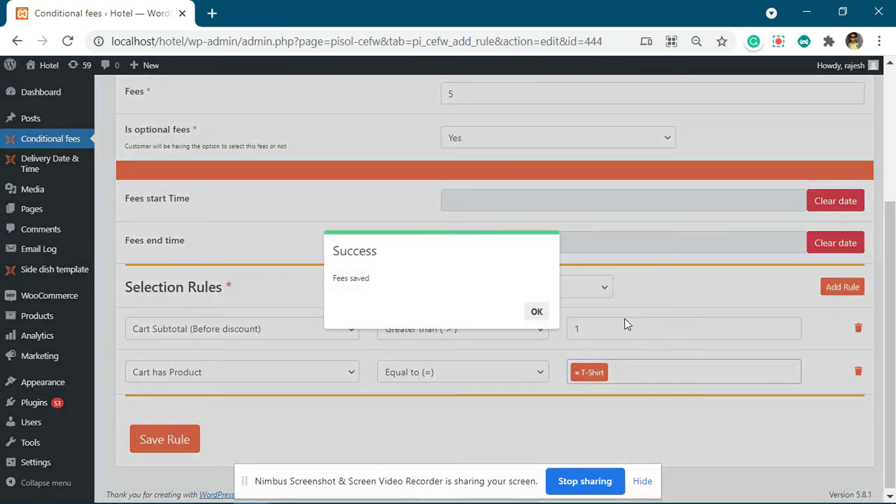
key("alt+Tab")
Reload checkout to confirm no service charge for the Beanie-only cart, then open Cart in a new tab
left_click(67, 42)
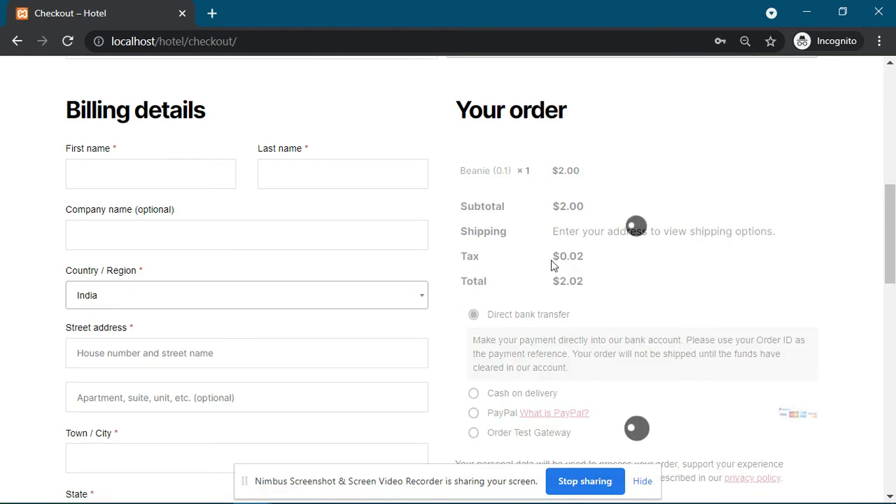
key("alt+Tab")
key("alt+Tab")
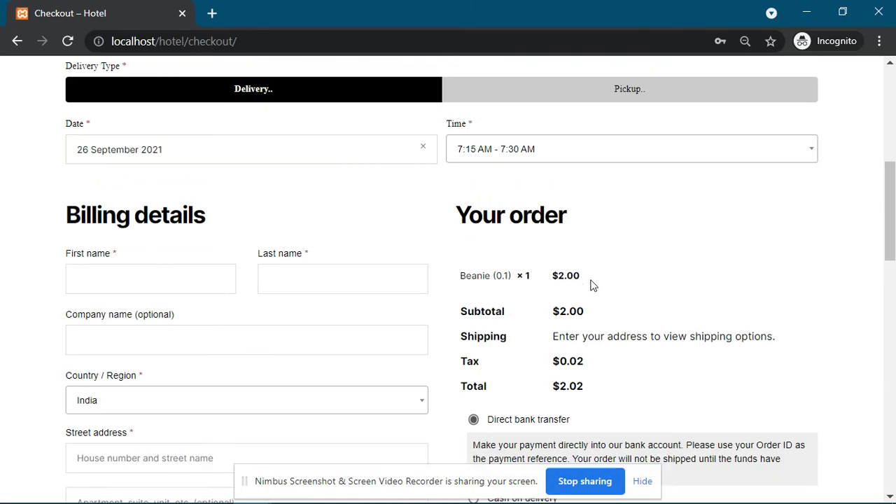
scroll(585, 274, "up", 2)
scroll(462, 190, "up", 3)
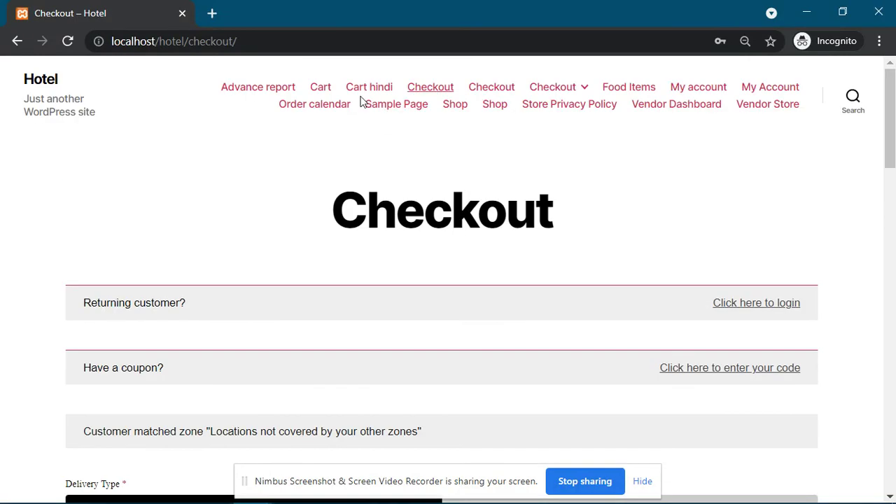
right_click(319, 91)
left_click(380, 94)
Add a T-Shirt on the Cart tab, then reload checkout showing the optional service charge, total $38.08
left_click(259, 13)
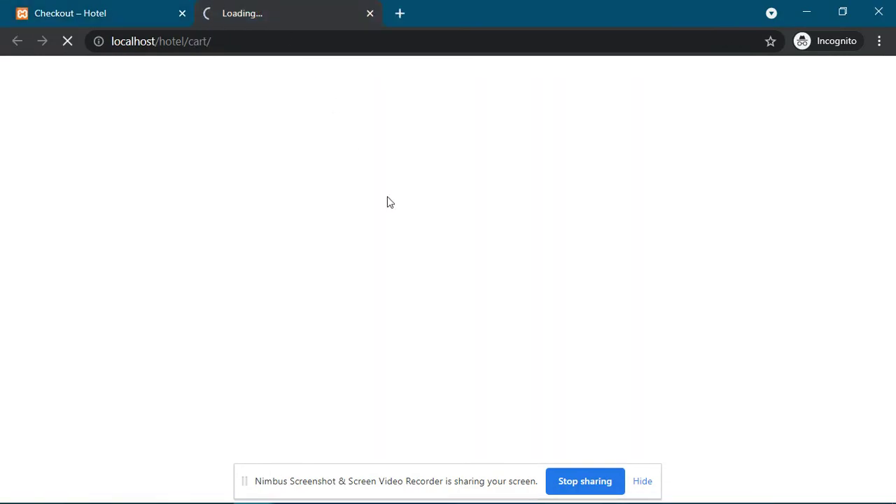
scroll(394, 200, "down", 5)
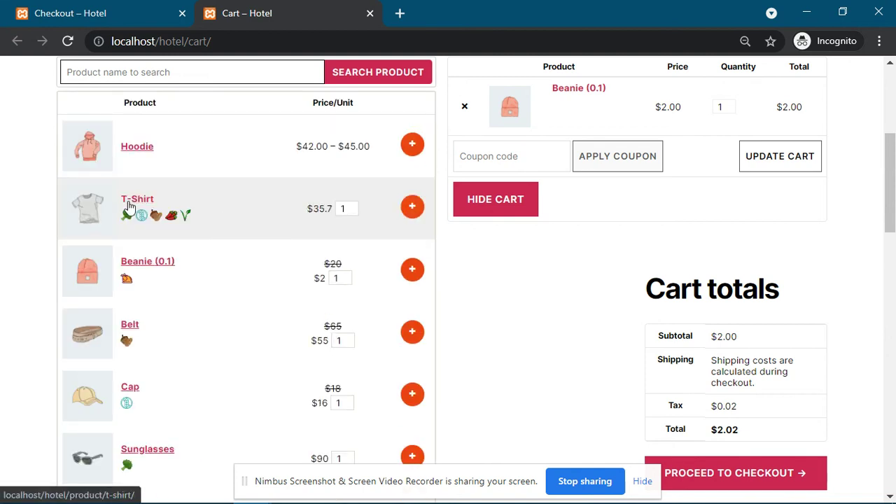
left_click(413, 206)
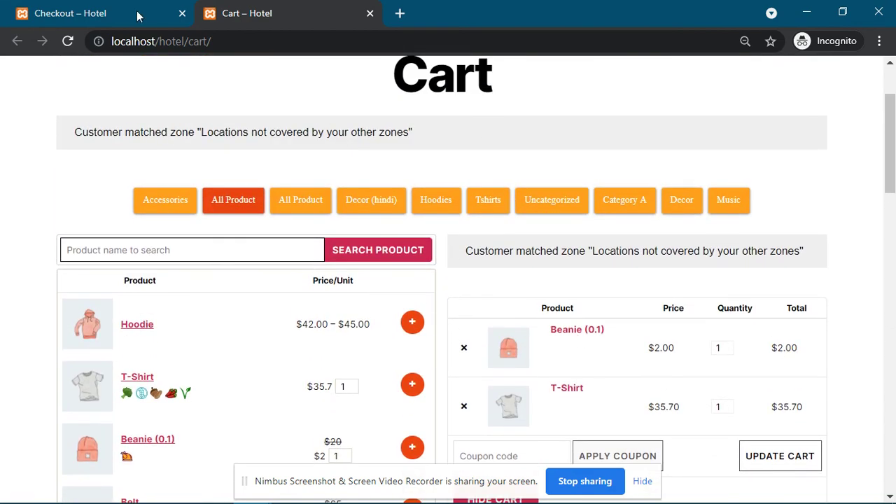
left_click(79, 15)
left_click(67, 41)
scroll(502, 190, "down", 1)
scroll(502, 191, "down", 5)
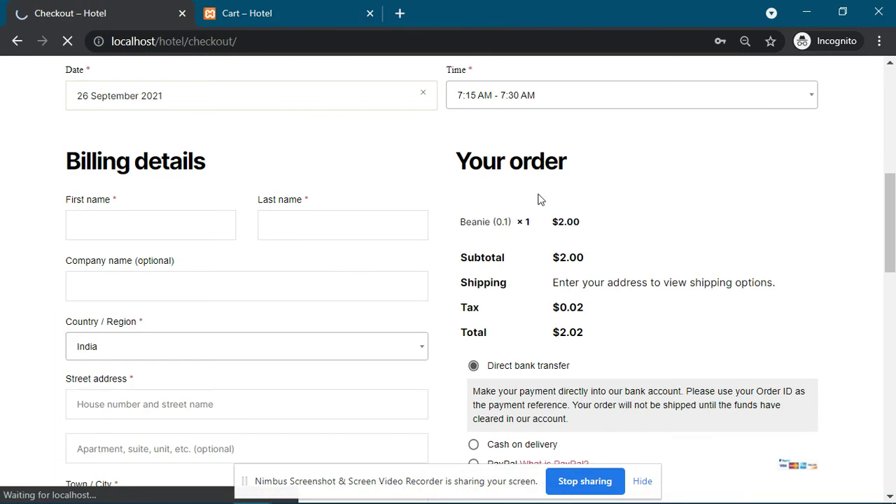
scroll(602, 256, "down", 1)
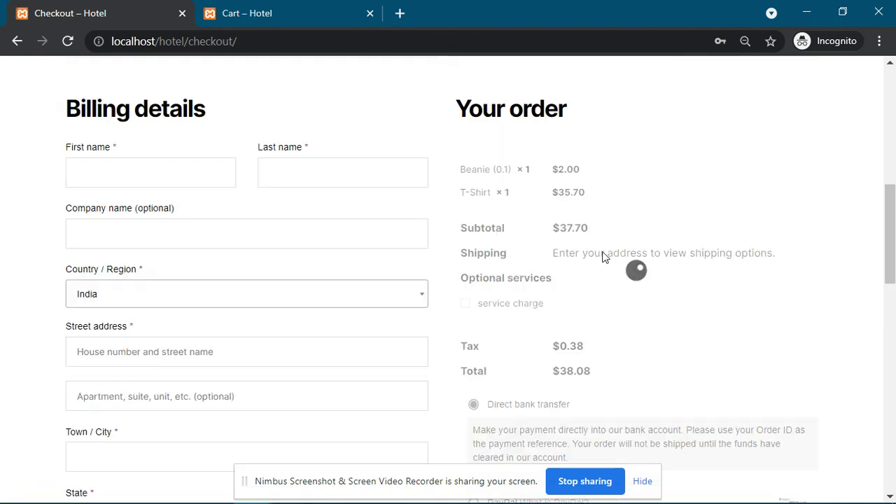